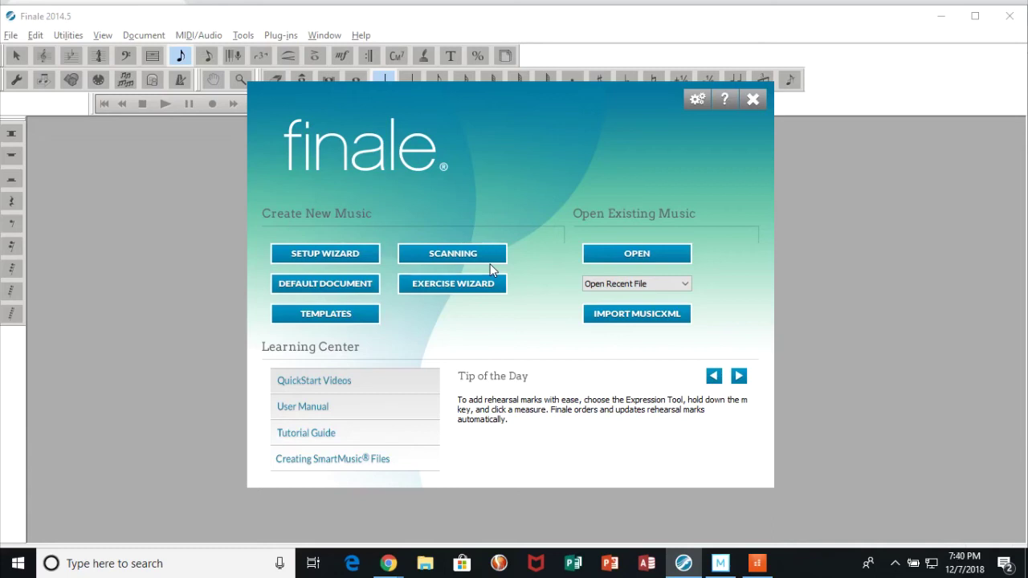
# - Start a new score with guided setup and add Piano from Keyboards as its only instrument
pyautogui.click(338, 257)
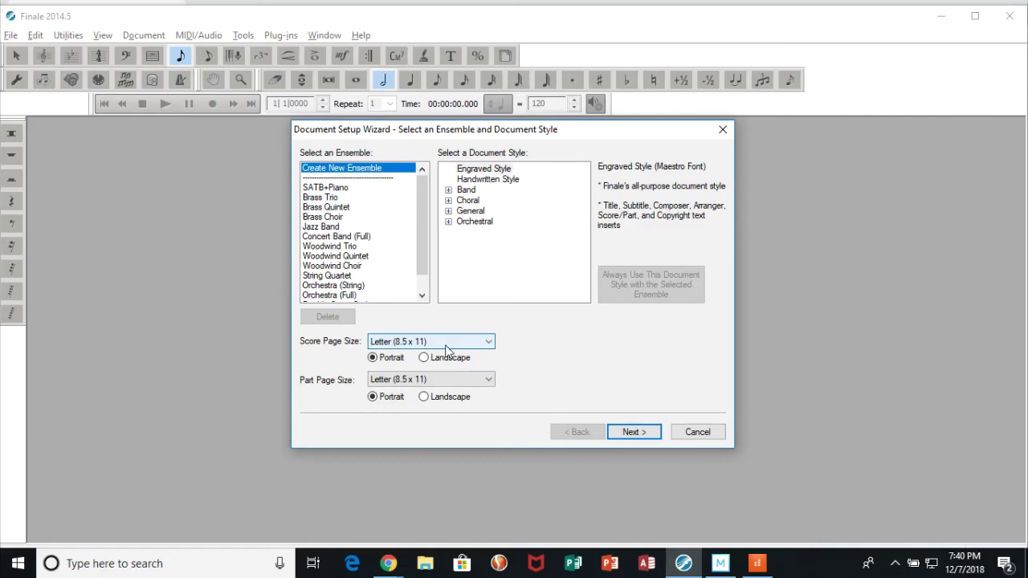
pyautogui.click(630, 433)
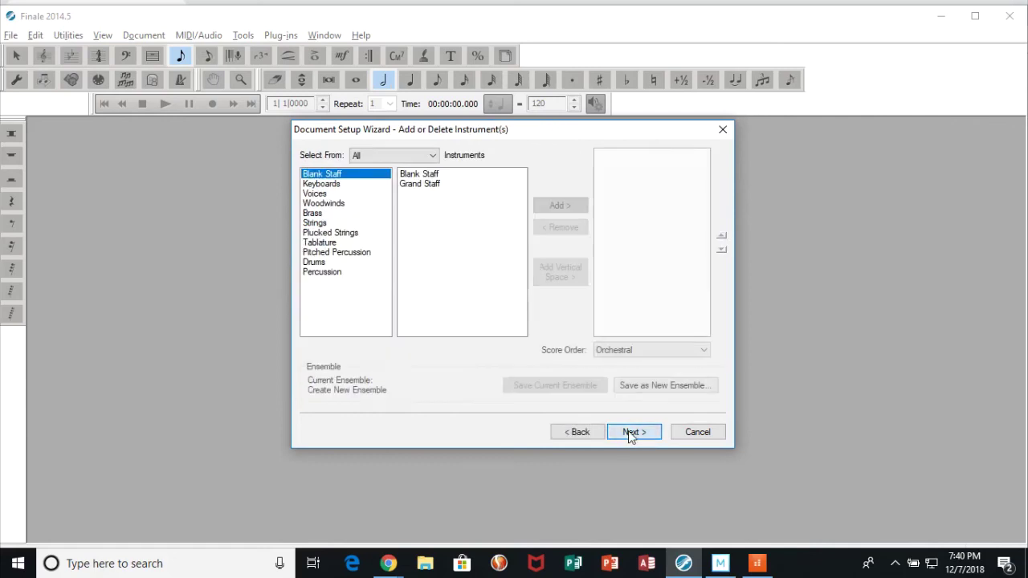
pyautogui.click(335, 185)
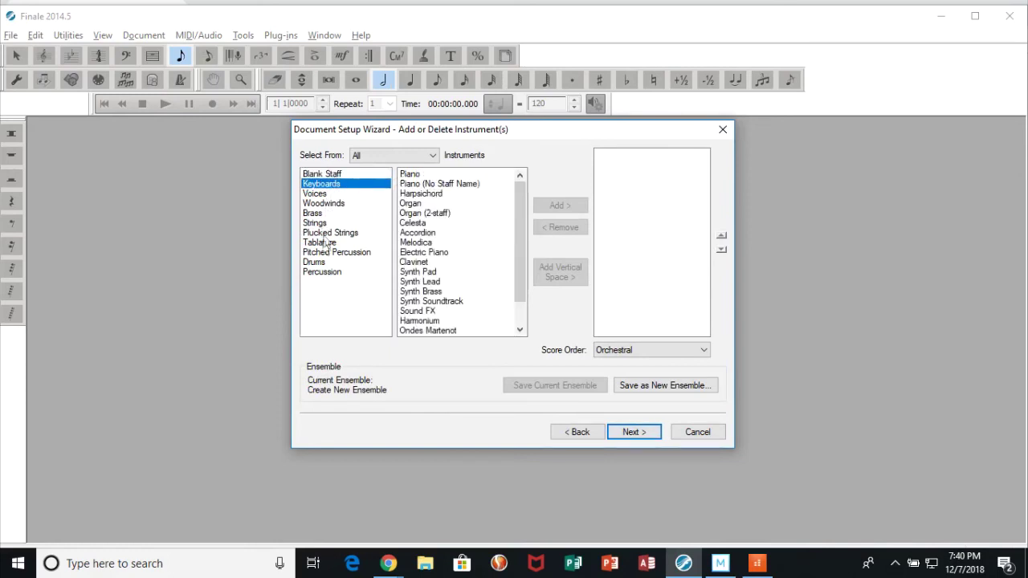
pyautogui.click(316, 196)
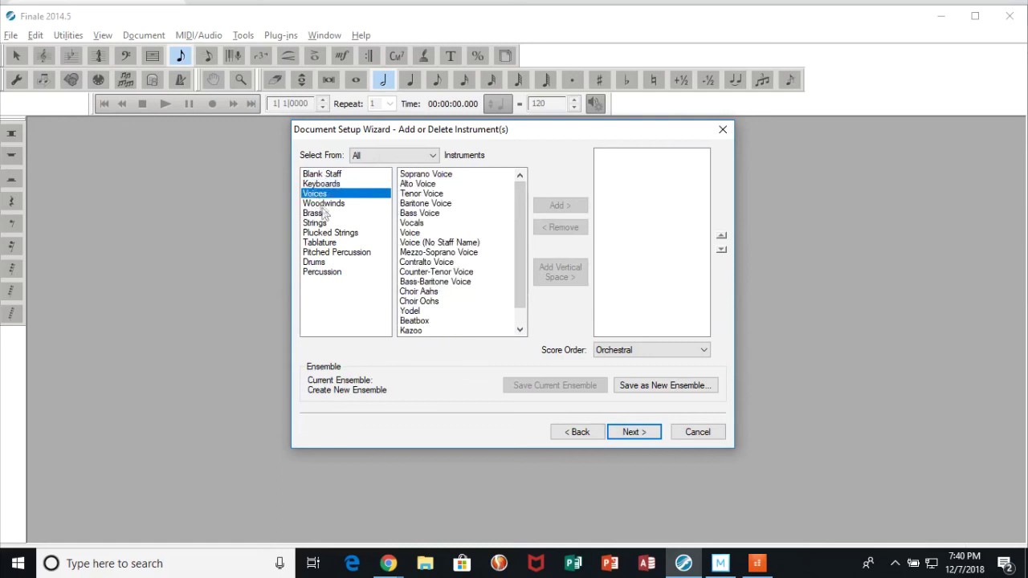
pyautogui.click(325, 214)
pyautogui.click(325, 203)
pyautogui.click(325, 222)
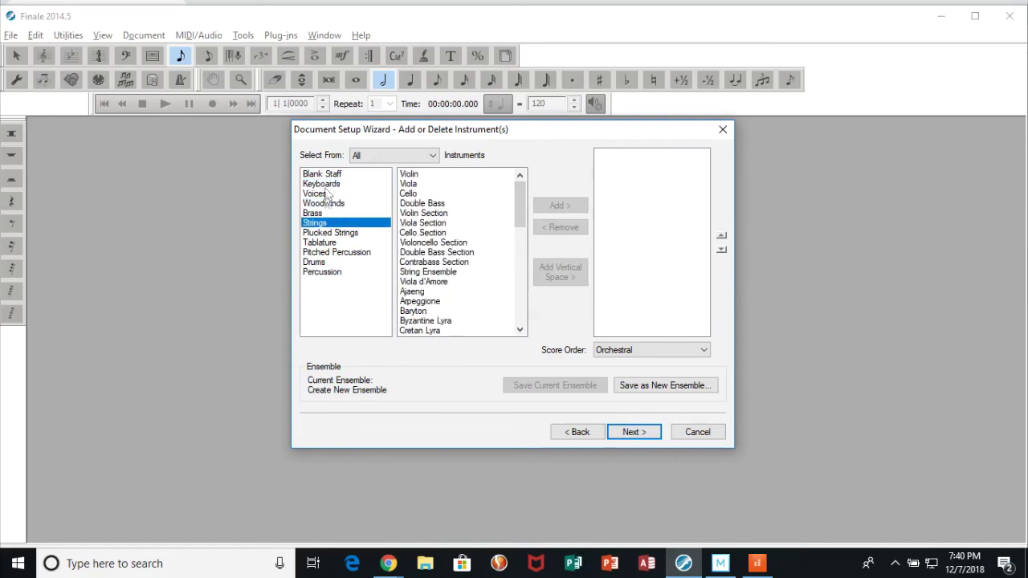
pyautogui.click(336, 184)
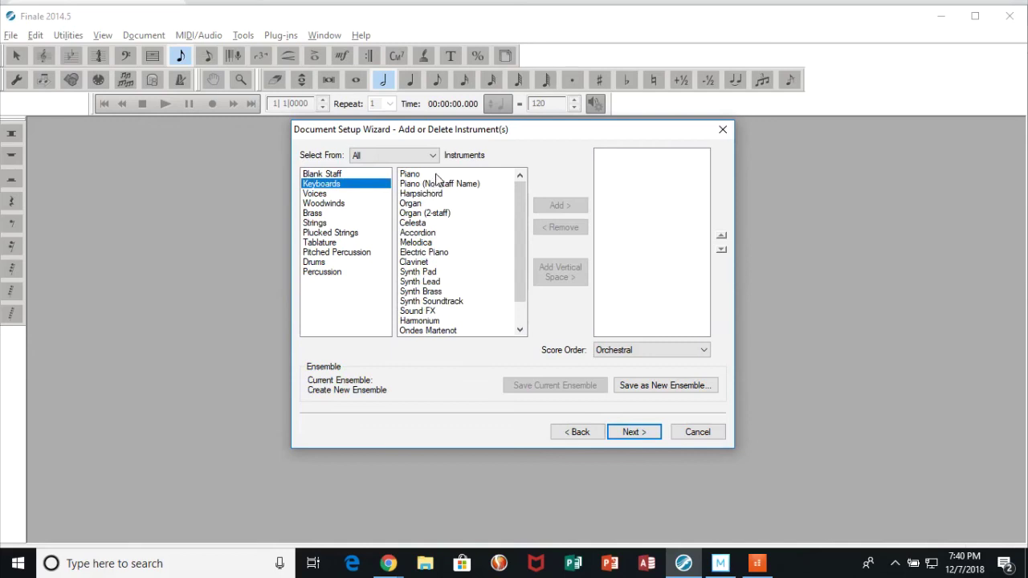
pyautogui.click(438, 175)
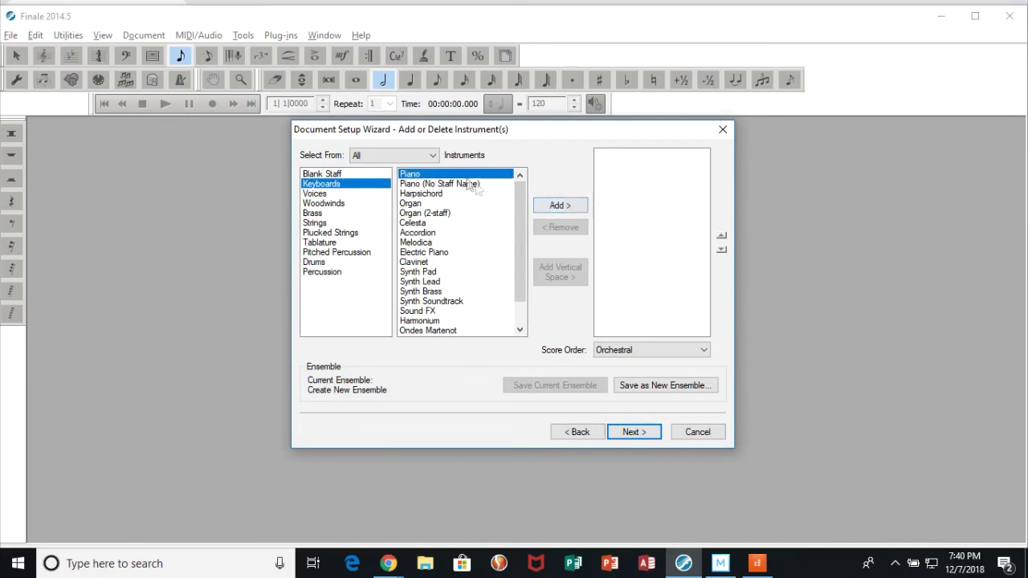
pyautogui.doubleClick(464, 173)
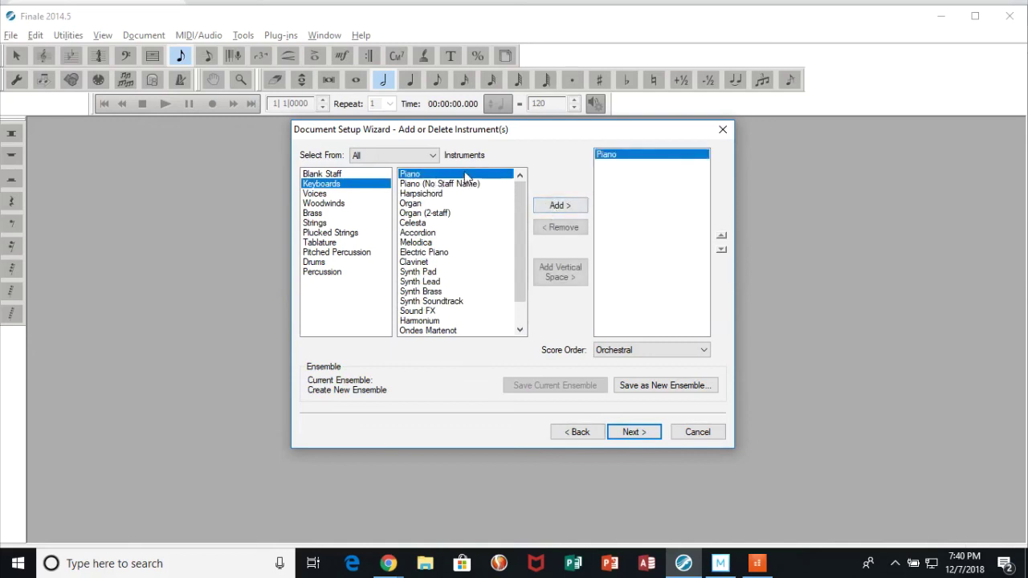
pyautogui.click(633, 432)
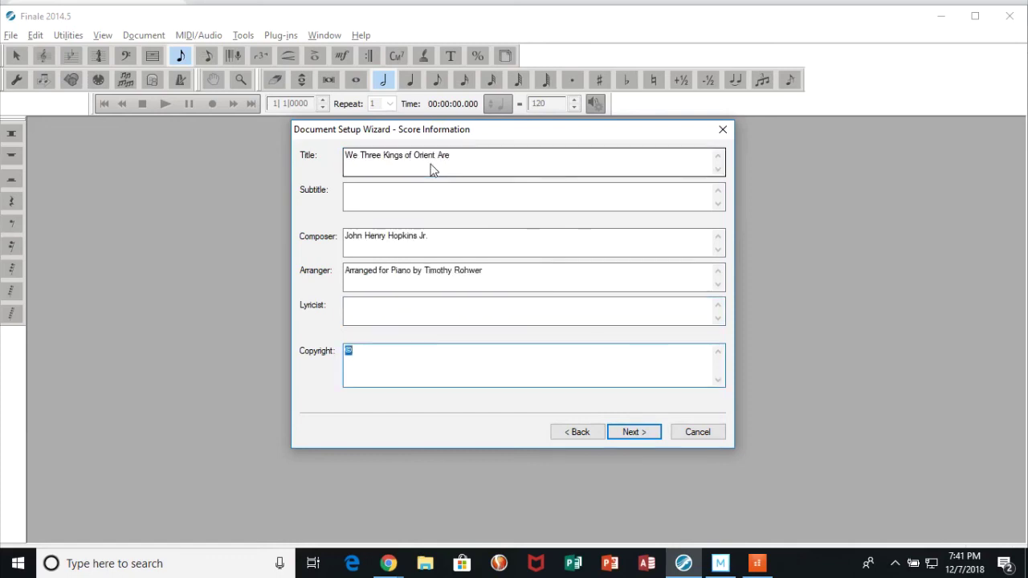
# - Clear the © symbol so the Copyright field is empty, then continue to Score Settings
pyautogui.press('Delete')
pyautogui.click(632, 432)
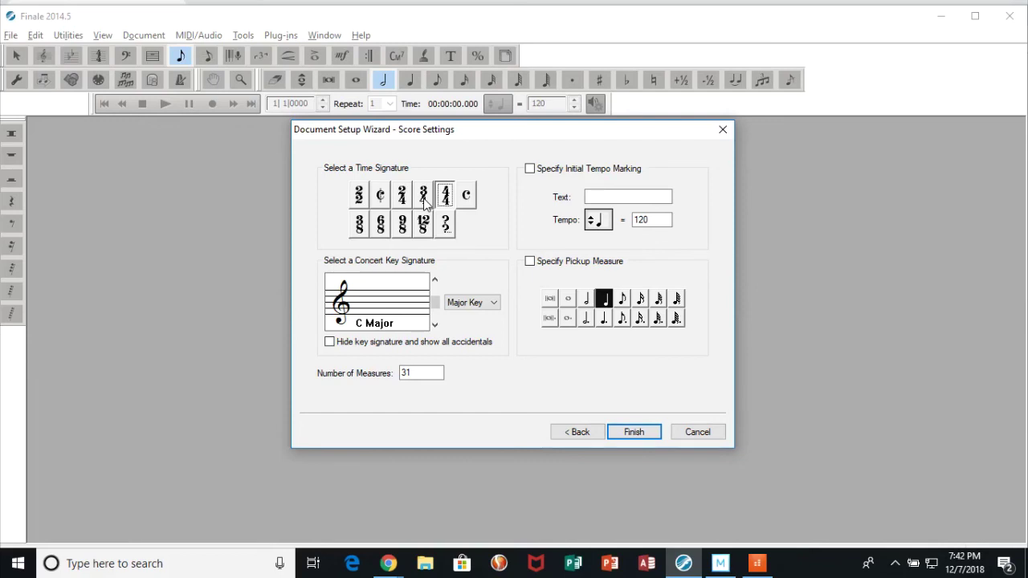
# - Choose 3/4 time and the A Minor key, then create the piano score
pyautogui.click(424, 200)
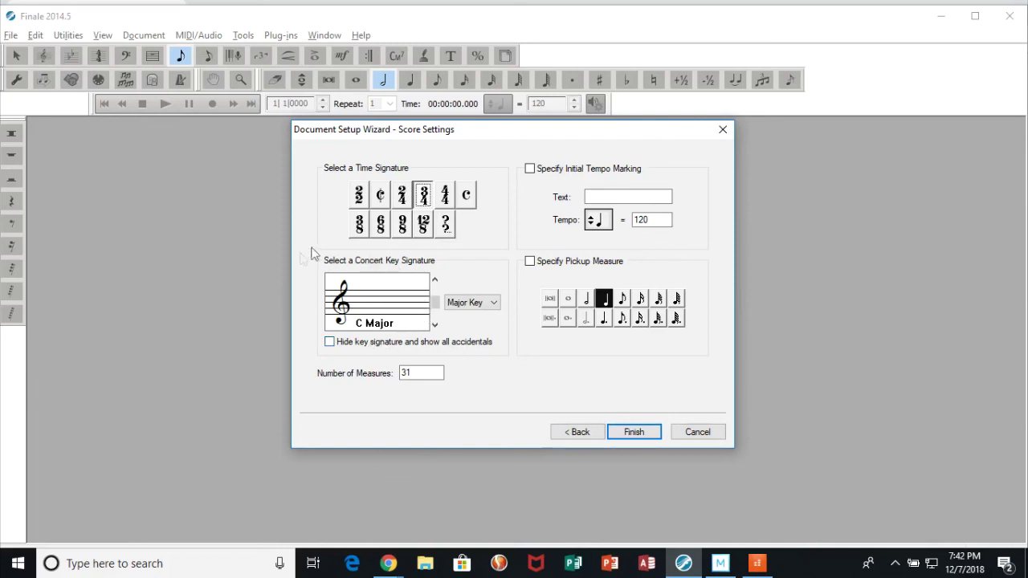
pyautogui.click(474, 303)
pyautogui.click(474, 326)
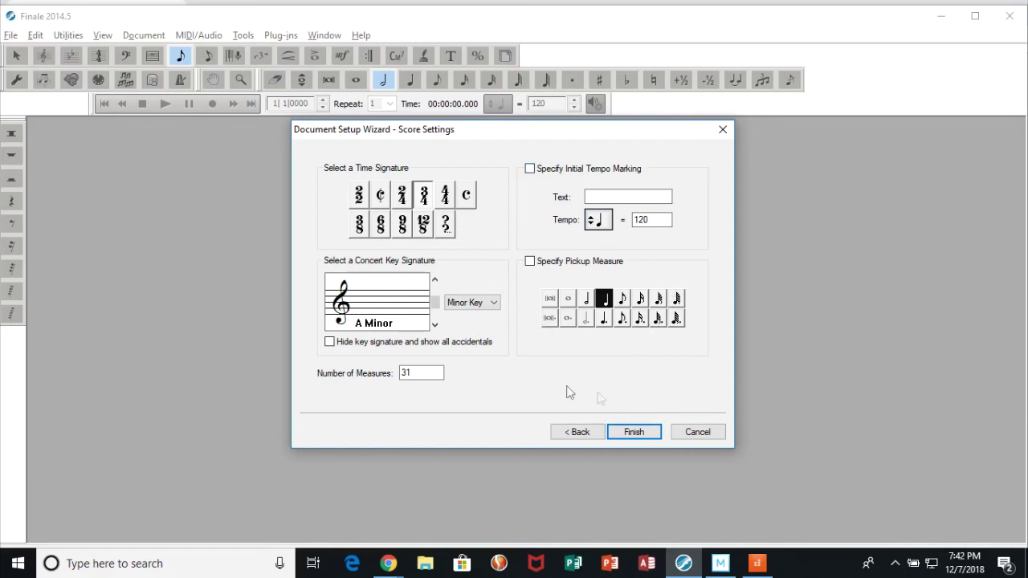
pyautogui.click(632, 431)
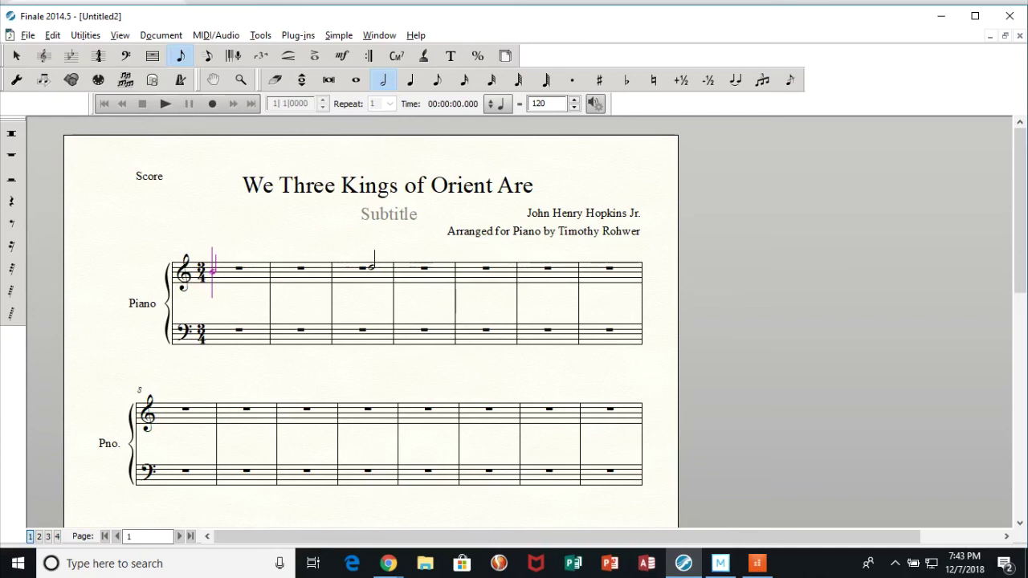
pyautogui.click(16, 55)
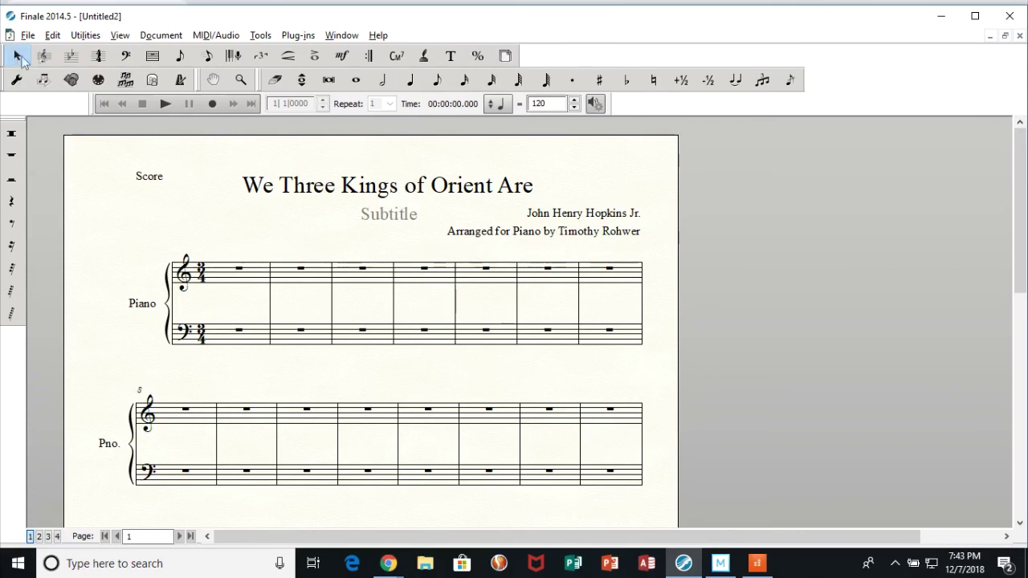
pyautogui.click(383, 83)
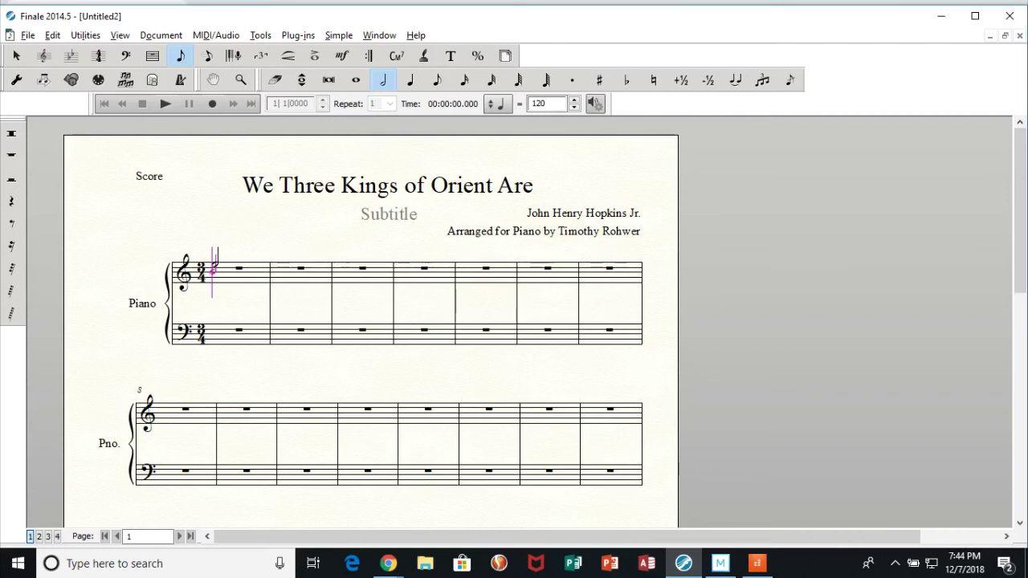
# - Complete measure 1 with a quarter note and fill measure 2 with a half plus quarter note
pyautogui.click(411, 82)
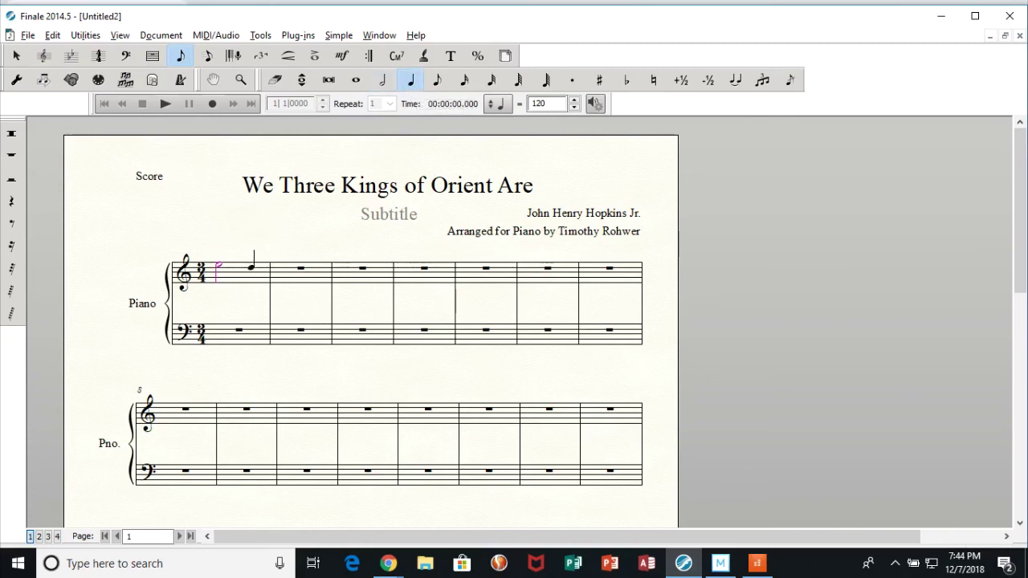
pyautogui.click(250, 267)
pyautogui.click(382, 81)
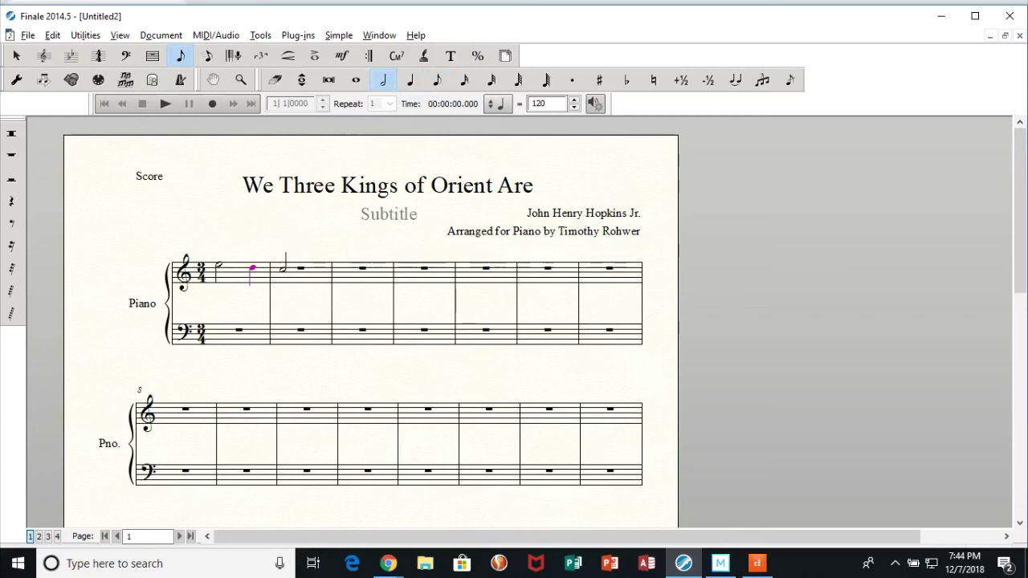
pyautogui.click(279, 274)
pyautogui.click(410, 80)
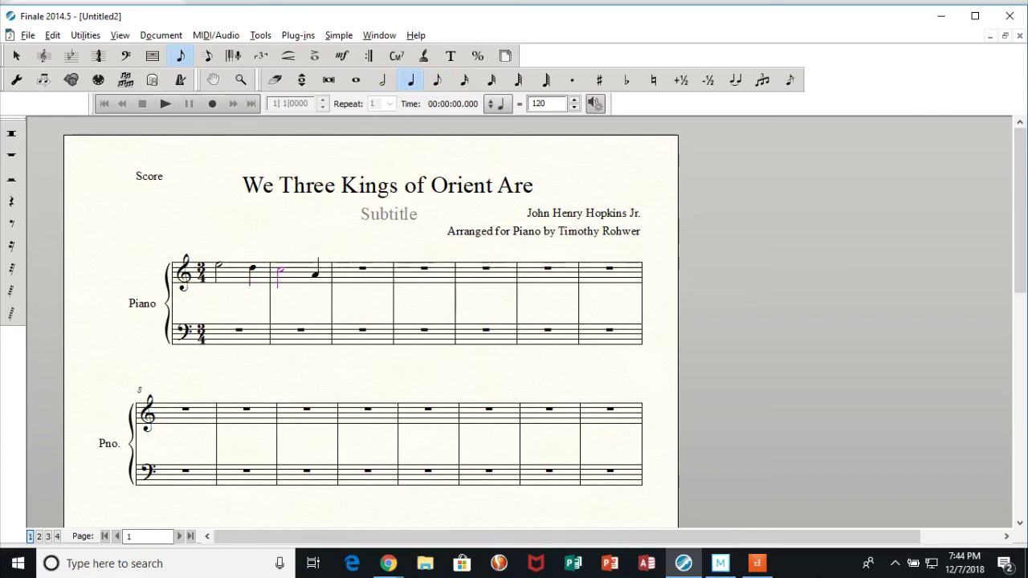
pyautogui.click(315, 273)
# - Enter the quarter notes B, C, B in measure 3 and remove the stray note from measure 4
pyautogui.press('Right')
pyautogui.press('Right')
pyautogui.press('Right')
pyautogui.press('Right')
pyautogui.press('Left')
pyautogui.press('Left')
pyautogui.press('Left')
pyautogui.press('Right')
pyautogui.press('Right')
pyautogui.press('Right')
pyautogui.press('Right')
pyautogui.press('Left')
pyautogui.press('Left')
pyautogui.press('Left')
pyautogui.press('Left')
pyautogui.press('b')
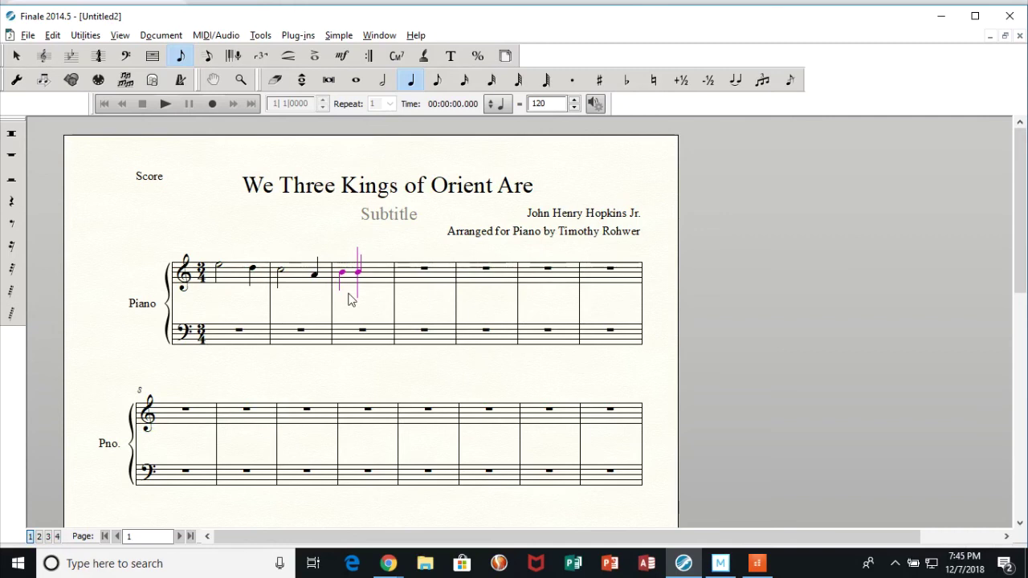
pyautogui.press('c')
pyautogui.press('b')
pyautogui.press('a')
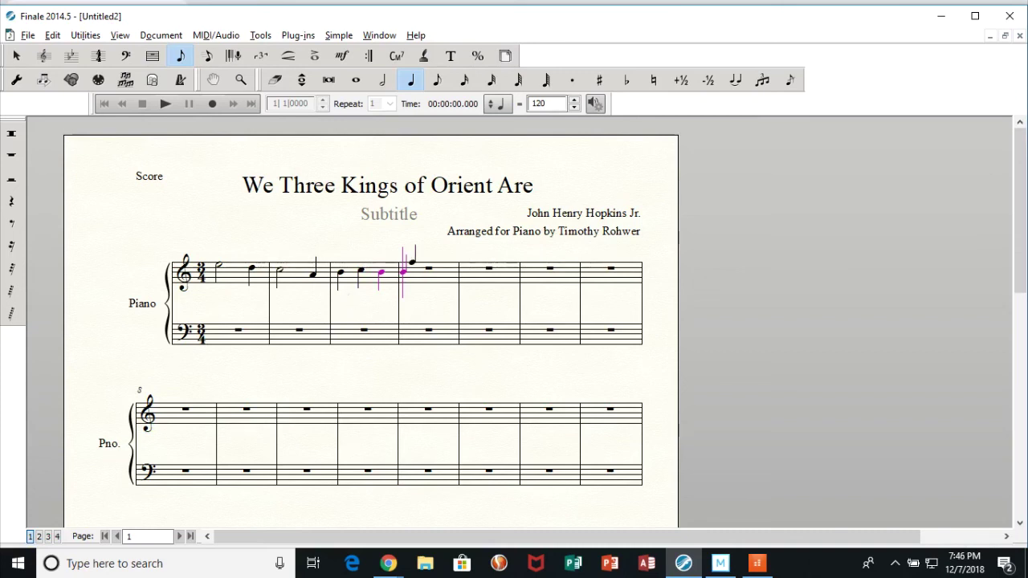
pyautogui.press('Right')
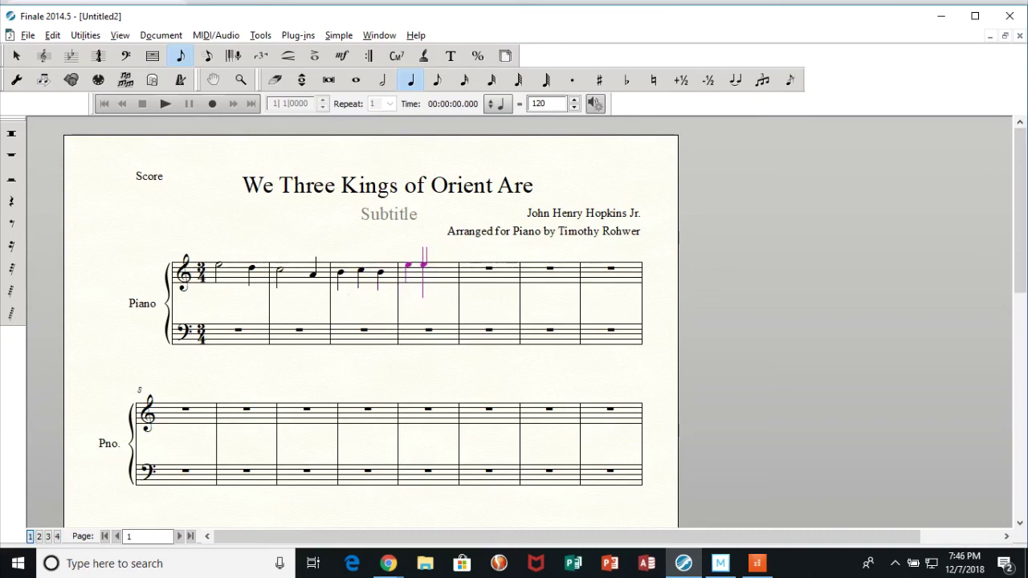
pyautogui.press('Delete')
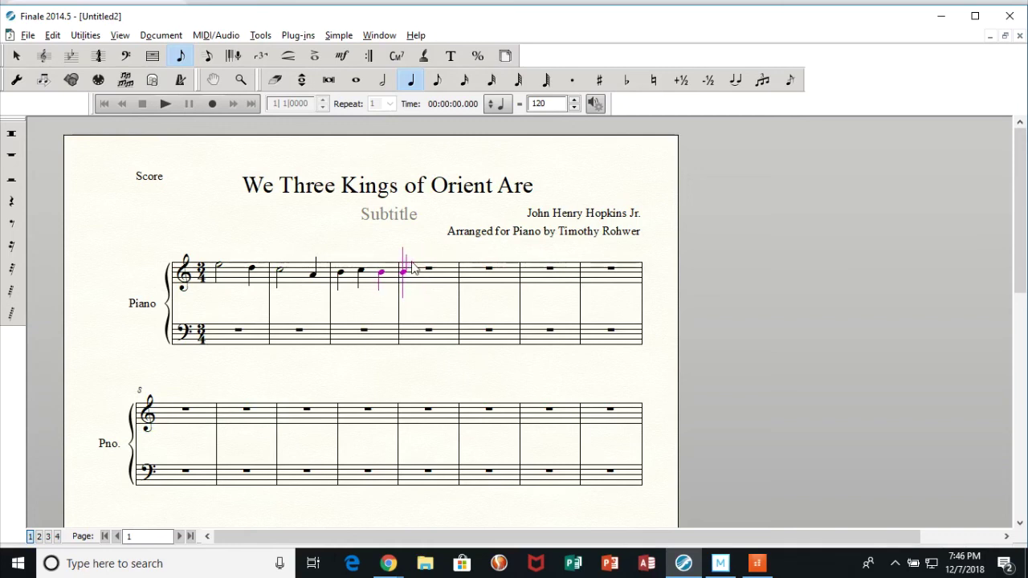
# - Fine-tune the pitch of the measure 3 notes, including octave shifts, until the melody is correct
pyautogui.press('Up')
pyautogui.press('Up')
pyautogui.press('Up')
pyautogui.press('Up')
pyautogui.press('Down')
pyautogui.press('Down')
pyautogui.press('Down')
pyautogui.press('Down')
pyautogui.press('Down')
pyautogui.press('Down')
pyautogui.press('Down')
pyautogui.press('Up')
pyautogui.press('Up')
pyautogui.press('Up')
pyautogui.press('Up')
pyautogui.press('Down')
pyautogui.press('Down')
pyautogui.press('Down')
pyautogui.press('Down')
pyautogui.press('Up')
pyautogui.press('Up')
pyautogui.press('Up')
pyautogui.press('Up')
pyautogui.press('Up')
pyautogui.press('Up')
pyautogui.press('Up')
pyautogui.press('Up')
pyautogui.press('Up')
pyautogui.press('Up')
pyautogui.press('Up')
pyautogui.press('Up')
pyautogui.press('Up')
pyautogui.press('Up')
pyautogui.press('Down')
pyautogui.press('Down')
pyautogui.press('Down')
pyautogui.press('Down')
pyautogui.press('Down')
pyautogui.press('Down')
pyautogui.press('Down')
pyautogui.press('Down')
pyautogui.press('Down')
pyautogui.press('Down')
pyautogui.press('Down')
pyautogui.press('Down')
pyautogui.press('Down')
pyautogui.press('Down')
pyautogui.press('Up')
pyautogui.press('Up')
pyautogui.press('Up')
pyautogui.press('Down')
pyautogui.press('Down')
pyautogui.press('Down')
pyautogui.press('Down')
pyautogui.hotkey('shift', 'Up')
pyautogui.hotkey('shift', 'Down')
pyautogui.press('Right')
pyautogui.press('Up')
pyautogui.press('Up')
pyautogui.press('Up')
# - Enter a dotted half note at the start of treble measure 4
pyautogui.press('6')
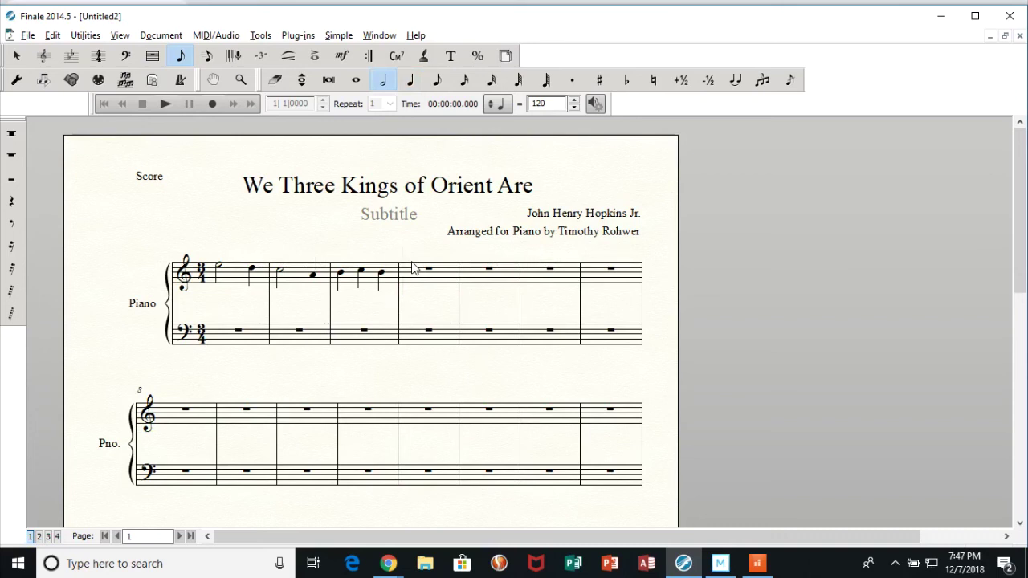
pyautogui.press('Return')
pyautogui.press('Escape')
pyautogui.click(571, 80)
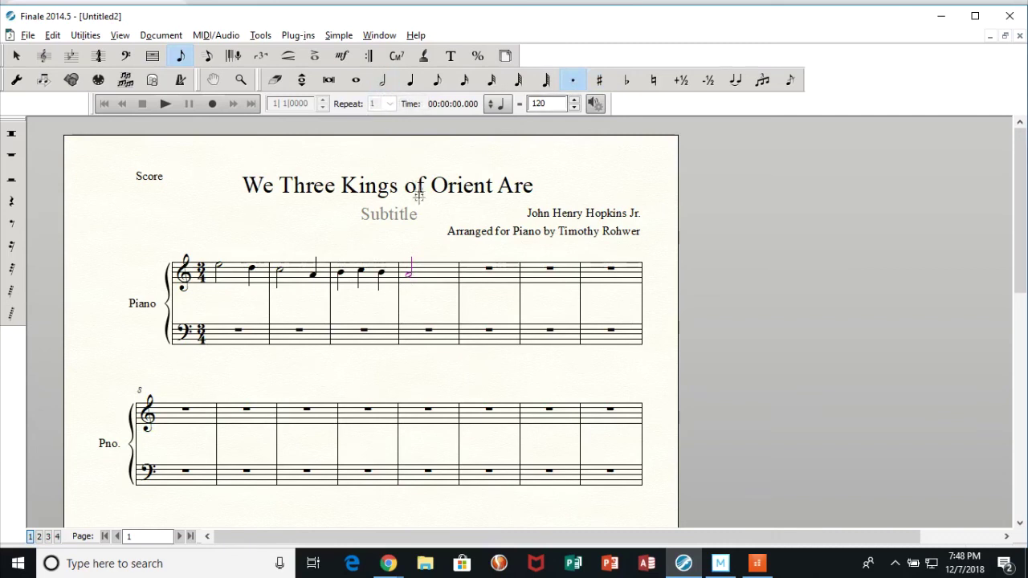
pyautogui.click(407, 274)
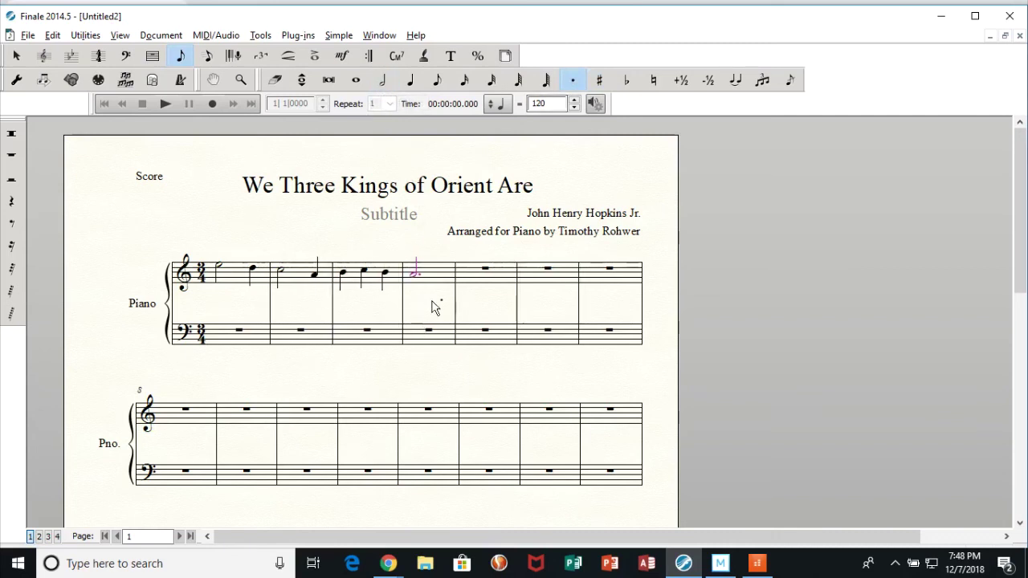
pyautogui.click(576, 81)
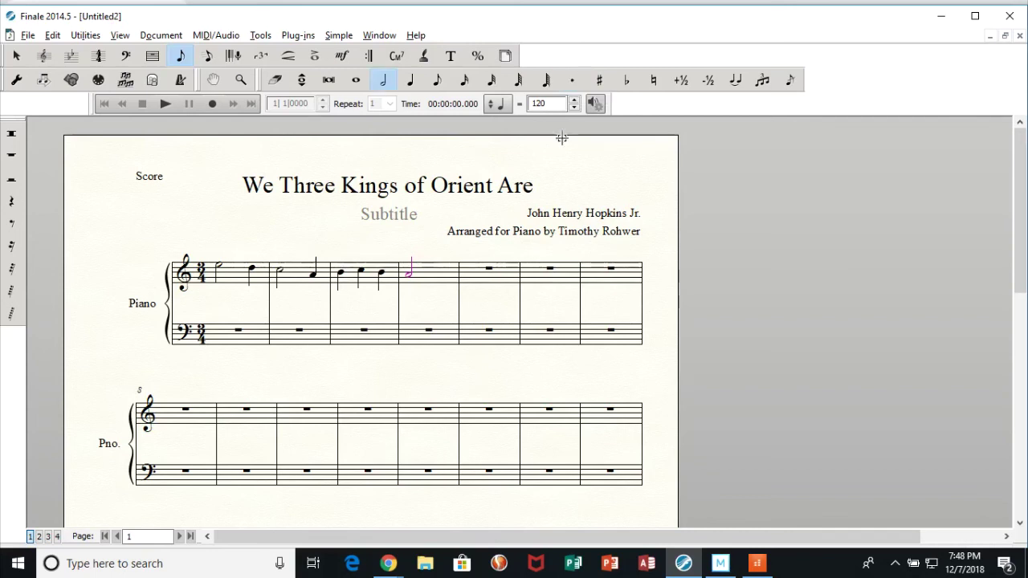
# - Dot the measure 4 half note and start measure 5 with a half note three steps higher
pyautogui.press('.')
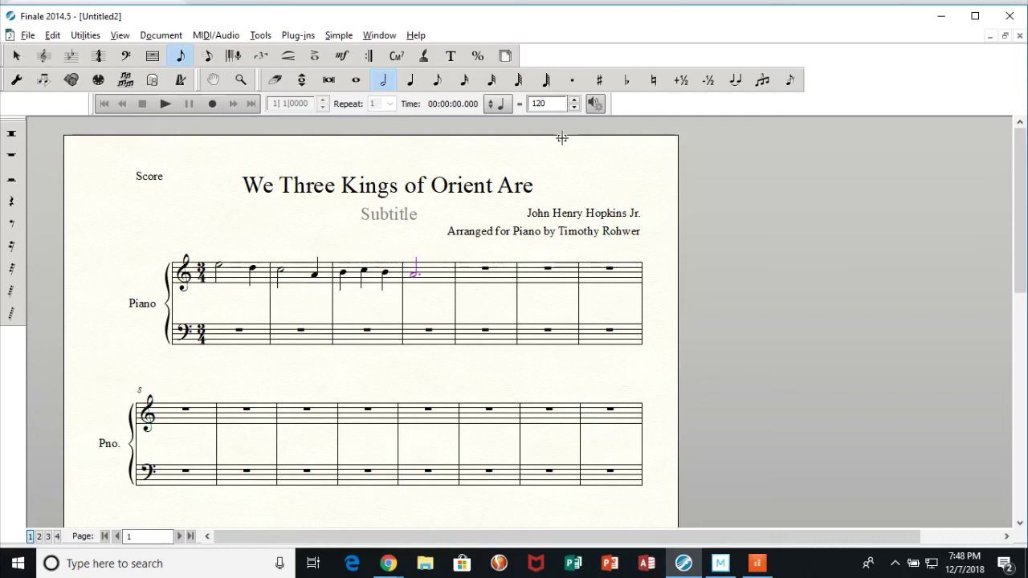
pyautogui.press('Right')
pyautogui.press('6')
pyautogui.press('Left')
pyautogui.press('Delete')
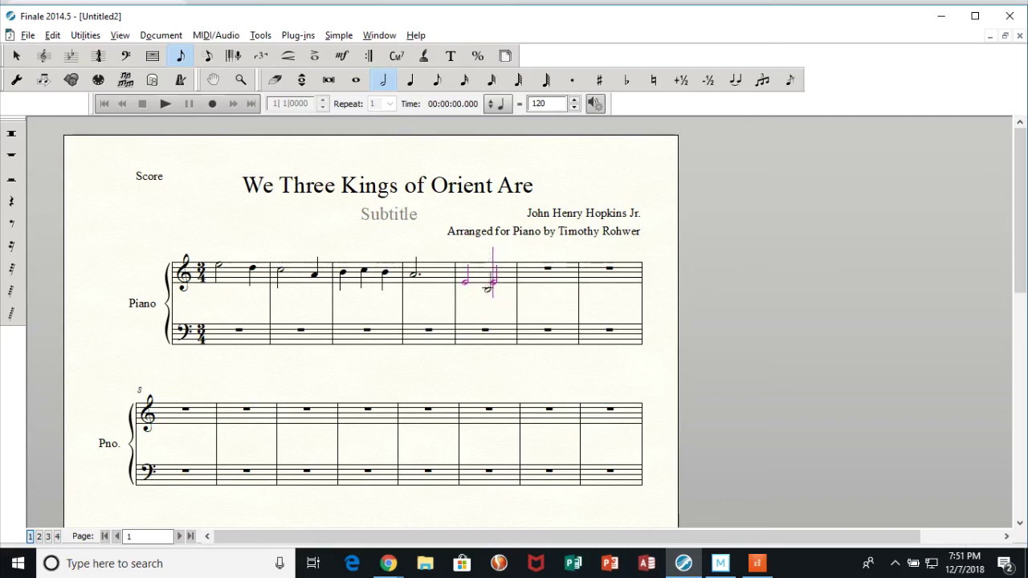
pyautogui.press('Right')
pyautogui.press('5')
pyautogui.hotkey('ctrl', 'z')
pyautogui.hotkey('ctrl', 'z')
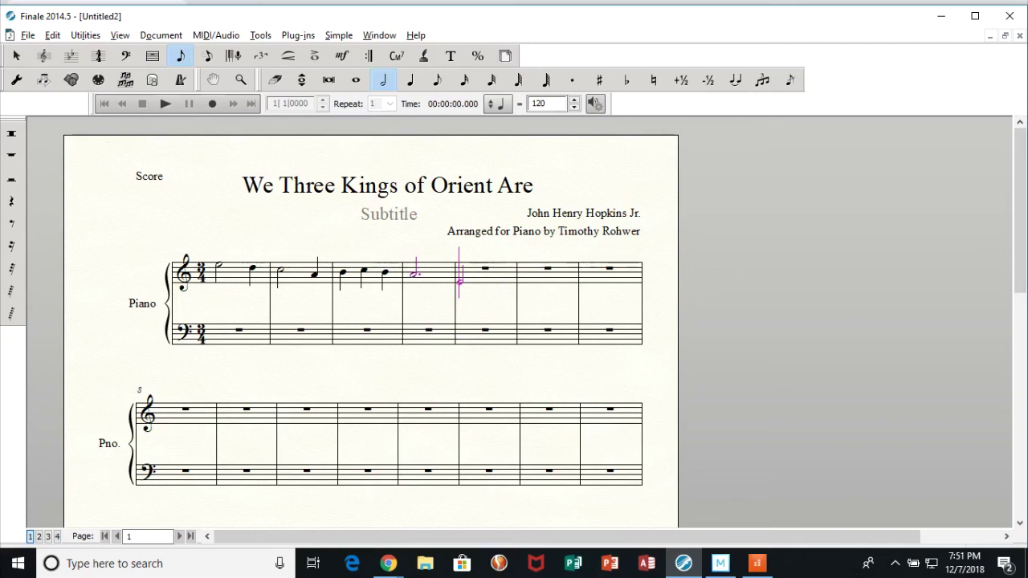
pyautogui.press('Up')
pyautogui.press('Up')
pyautogui.press('Up')
pyautogui.press('Up')
pyautogui.press('Up')
pyautogui.press('6')
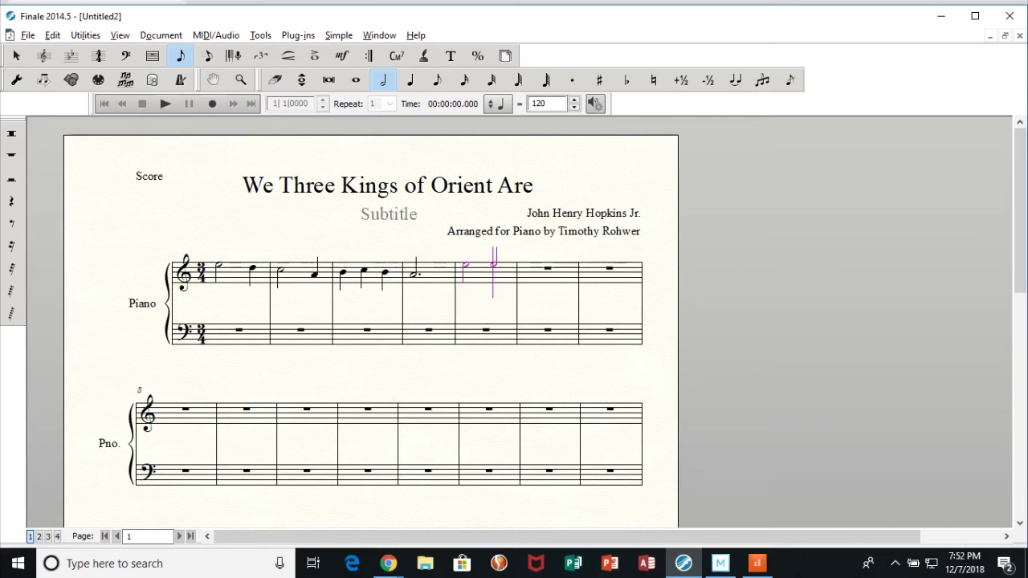
# - Enter half and quarter notes in measures 6–7 and a dotted half note in measure 8
pyautogui.press('5')
pyautogui.press('Right')
pyautogui.press('6')
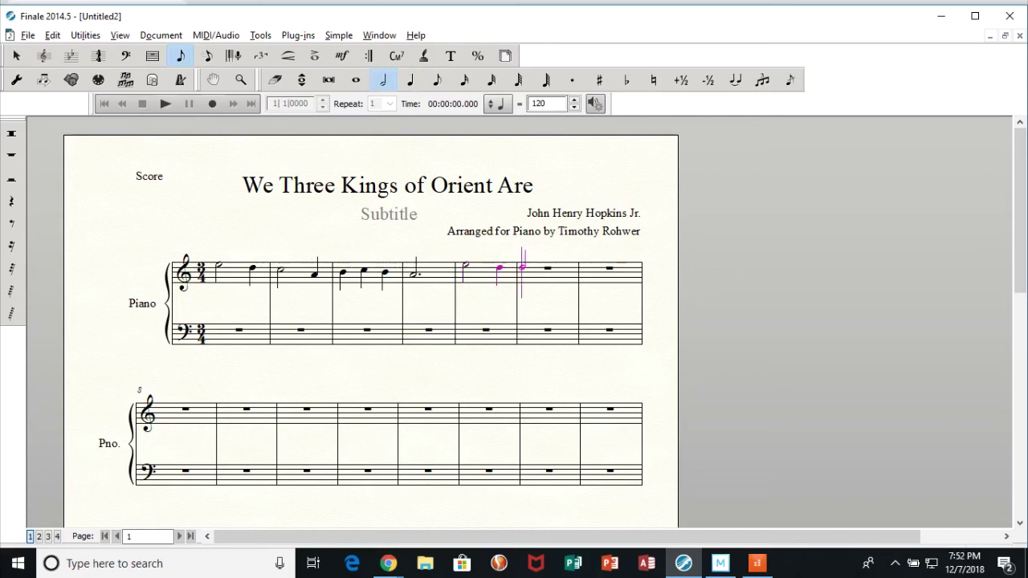
pyautogui.press('5')
pyautogui.press('Return')
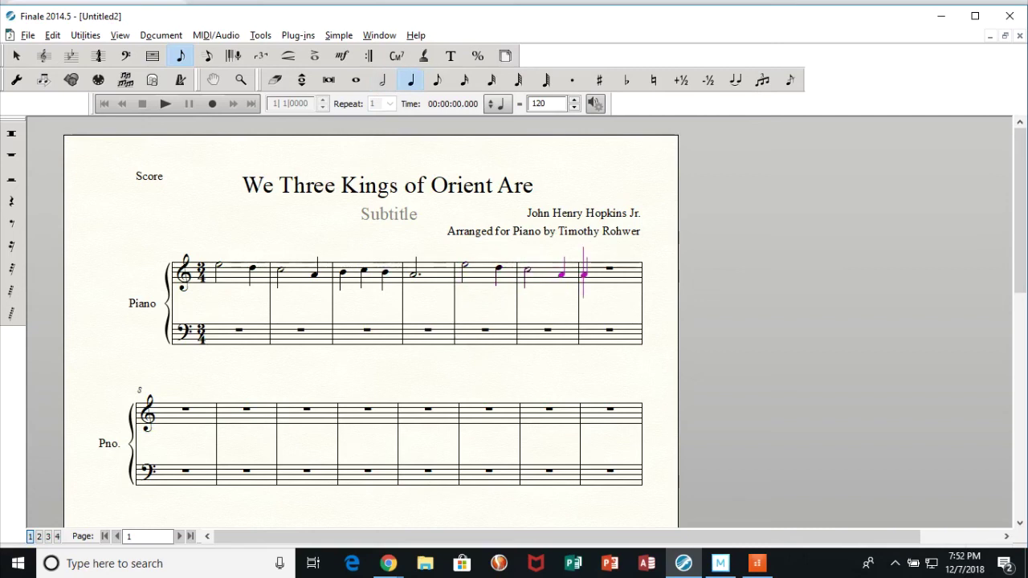
pyautogui.press('Return')
pyautogui.press('Return')
pyautogui.press('Down')
pyautogui.press('Return')
pyautogui.press('Down')
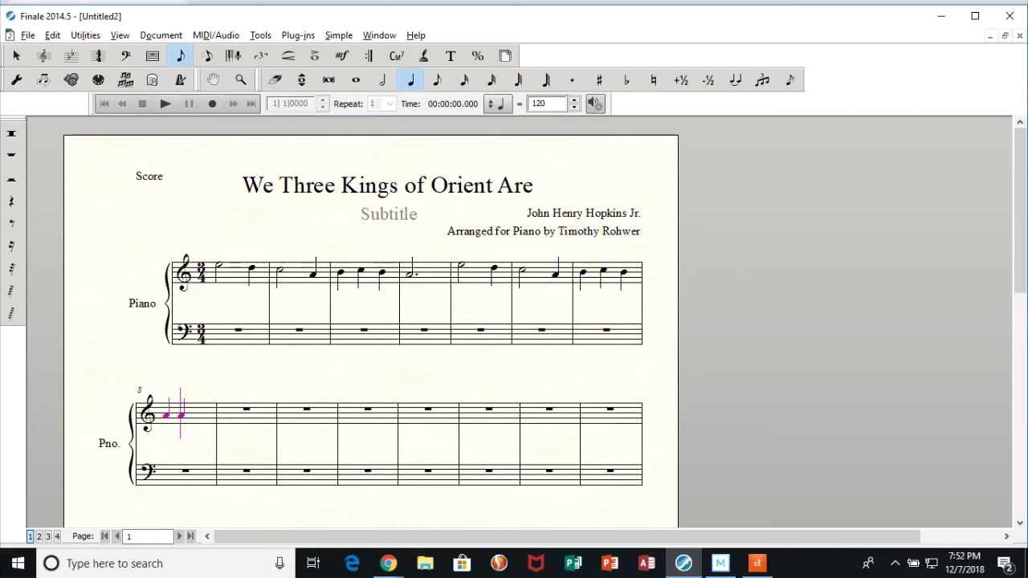
pyautogui.press('Left')
pyautogui.press('6')
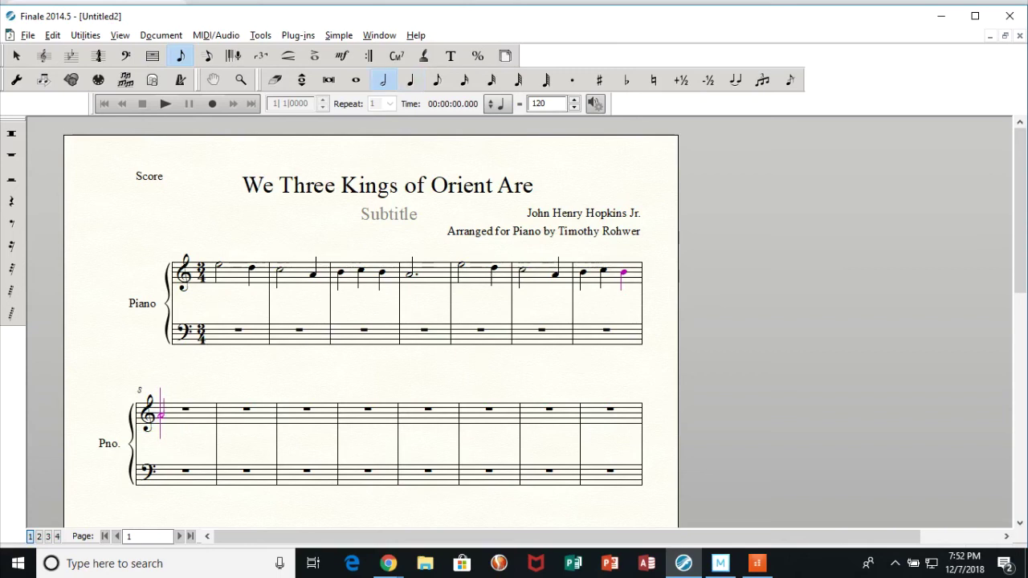
pyautogui.press('Return')
pyautogui.press('.')
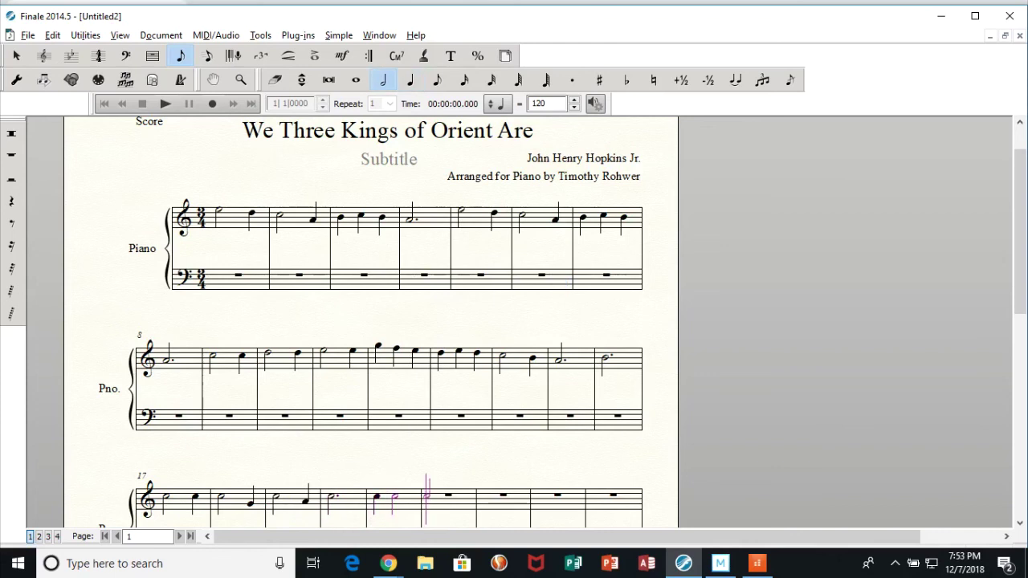
# - Replace the wrong notes in measure 21 and enter half-quarter measures ending on a dotted half
pyautogui.press('BackSpace')
pyautogui.press('BackSpace')
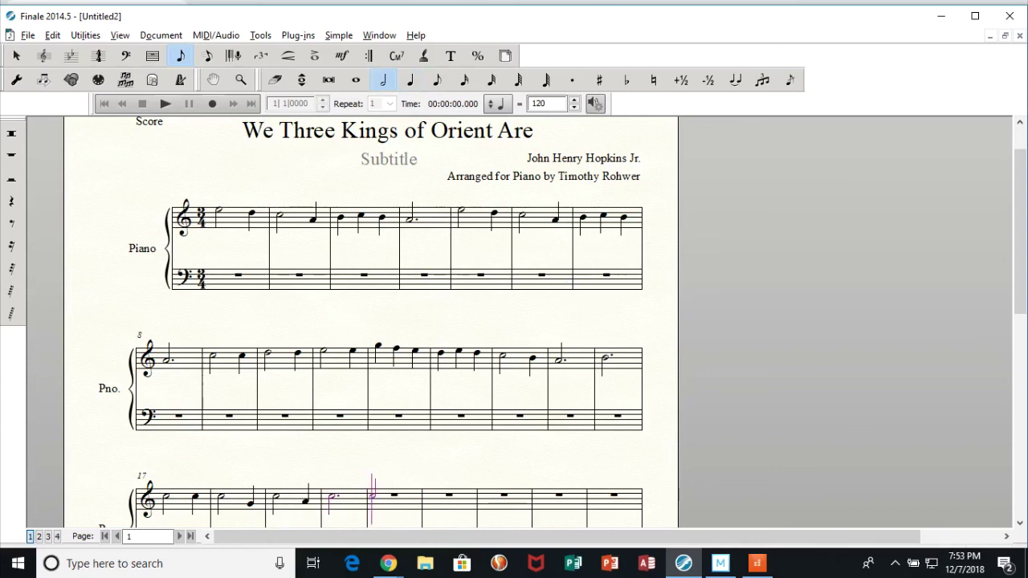
pyautogui.press('5')
pyautogui.press('4')
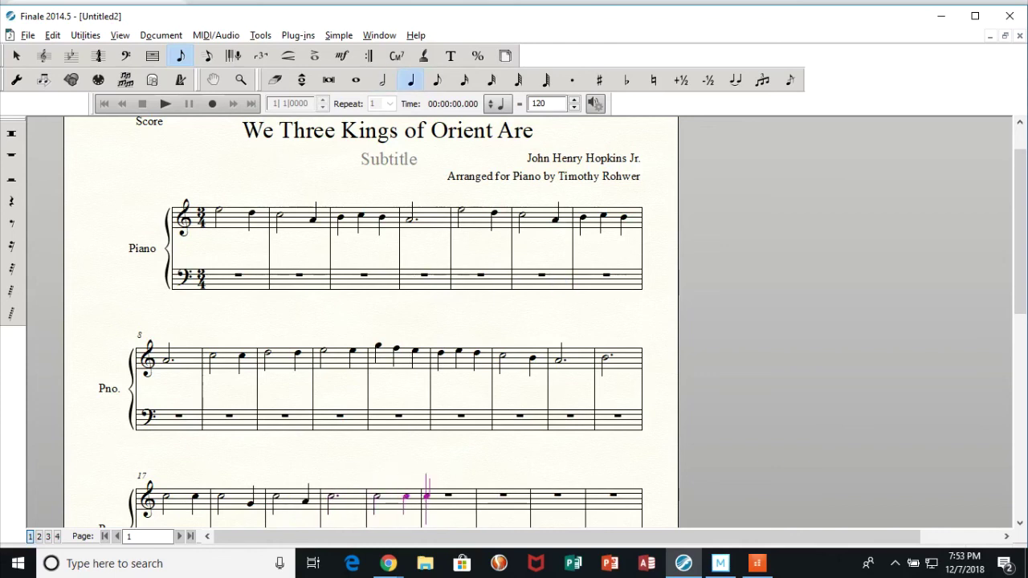
pyautogui.press('5')
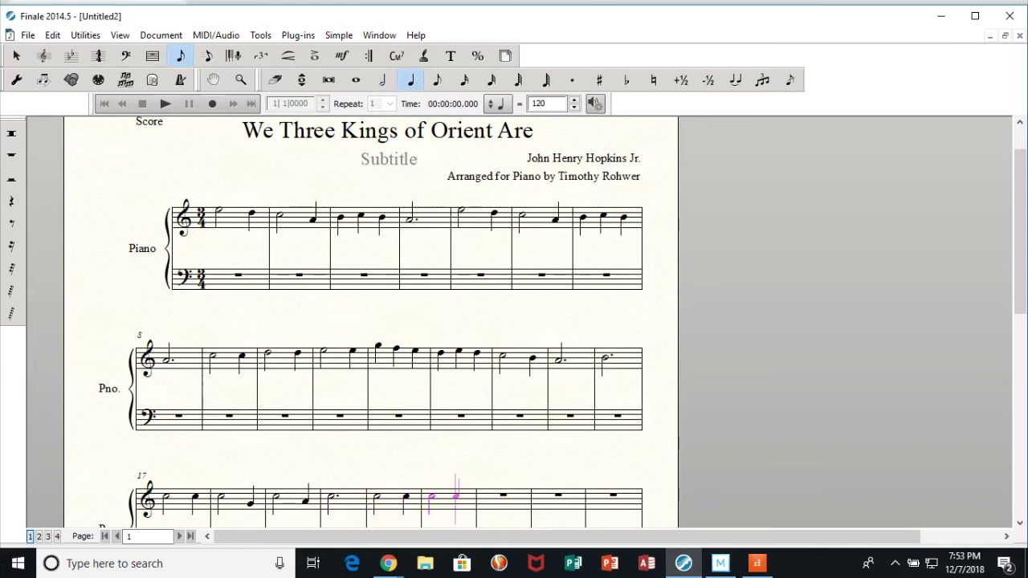
pyautogui.press('4')
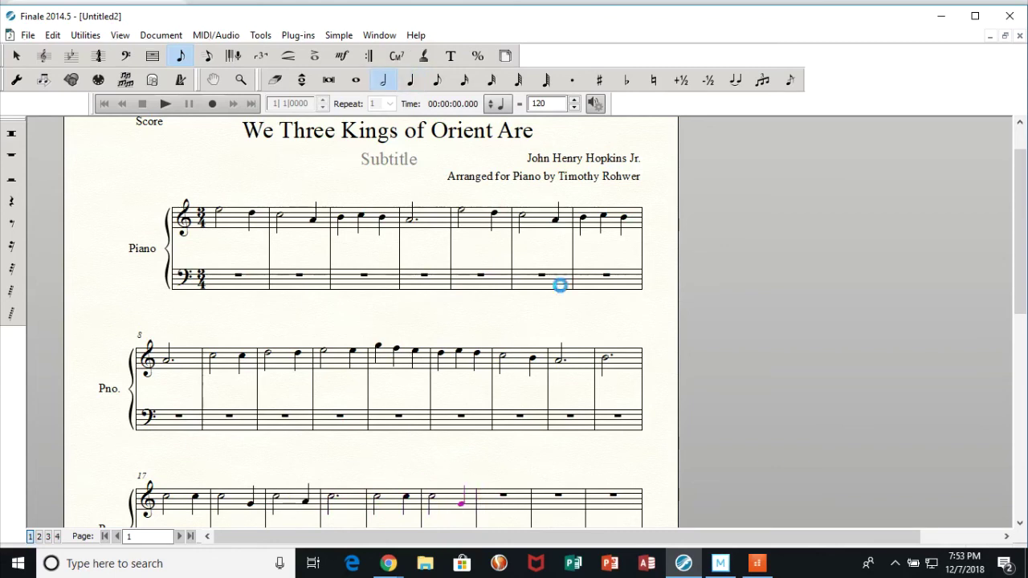
pyautogui.press('5')
pyautogui.press('4')
pyautogui.press('5')
pyautogui.press('.')
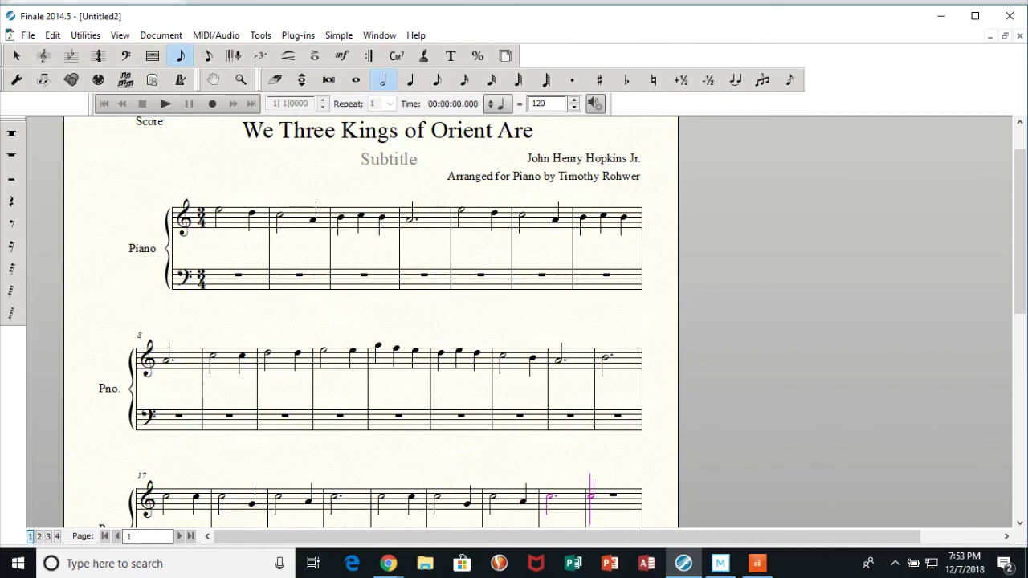
pyautogui.hotkey('shift', '6')
pyautogui.press('Up')
pyautogui.click(551, 490)
# - Undo the mistaken stacked chords and add one harmony note a third below the final dotted half
pyautogui.hotkey('shift', 'e')
pyautogui.hotkey('shift', 'g')
pyautogui.hotkey('ctrl', 'z')
pyautogui.hotkey('ctrl', 'y')
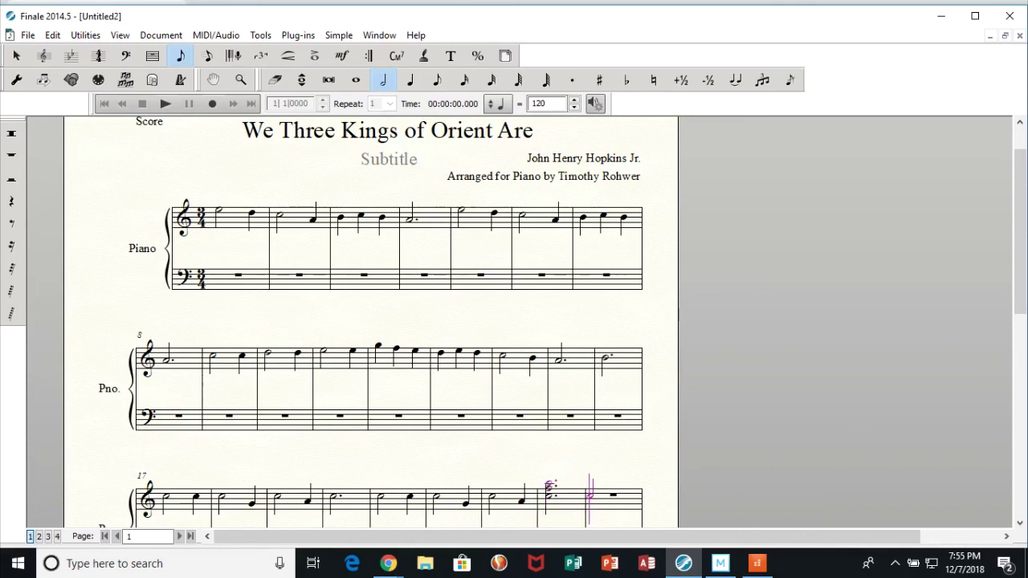
pyautogui.hotkey('ctrl', 'z')
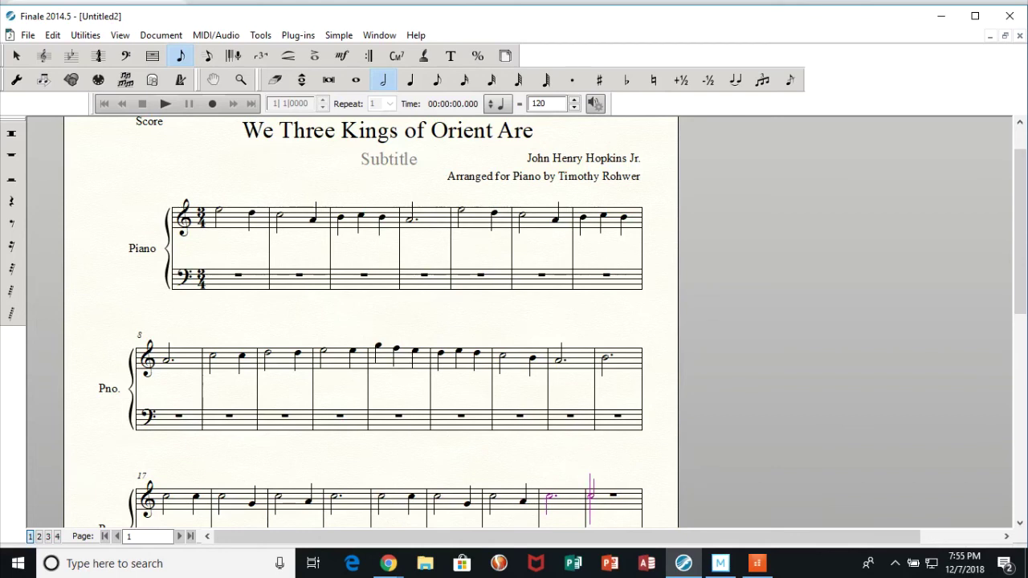
pyautogui.hotkey('ctrl', 'y')
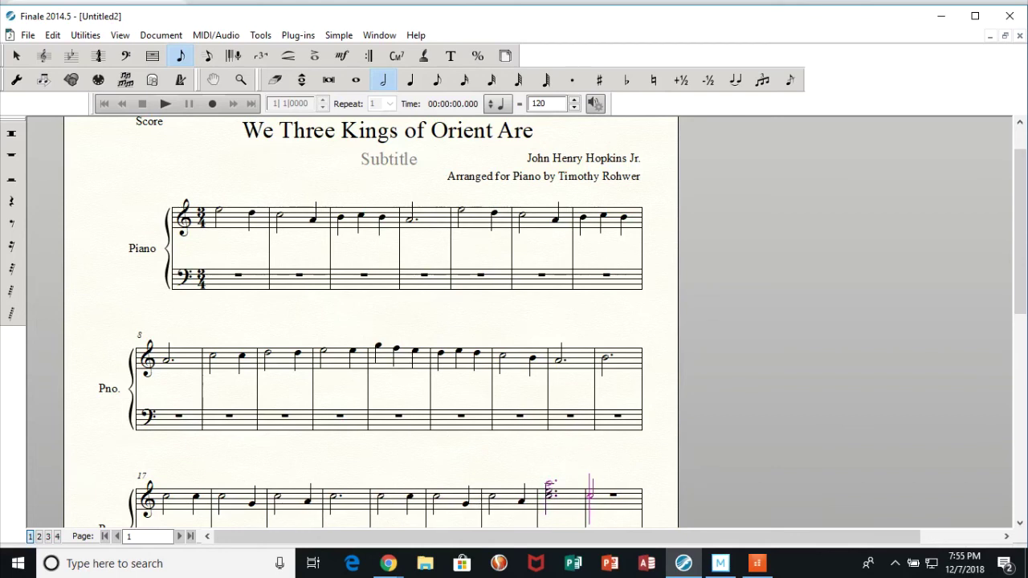
pyautogui.hotkey('ctrl', 'z')
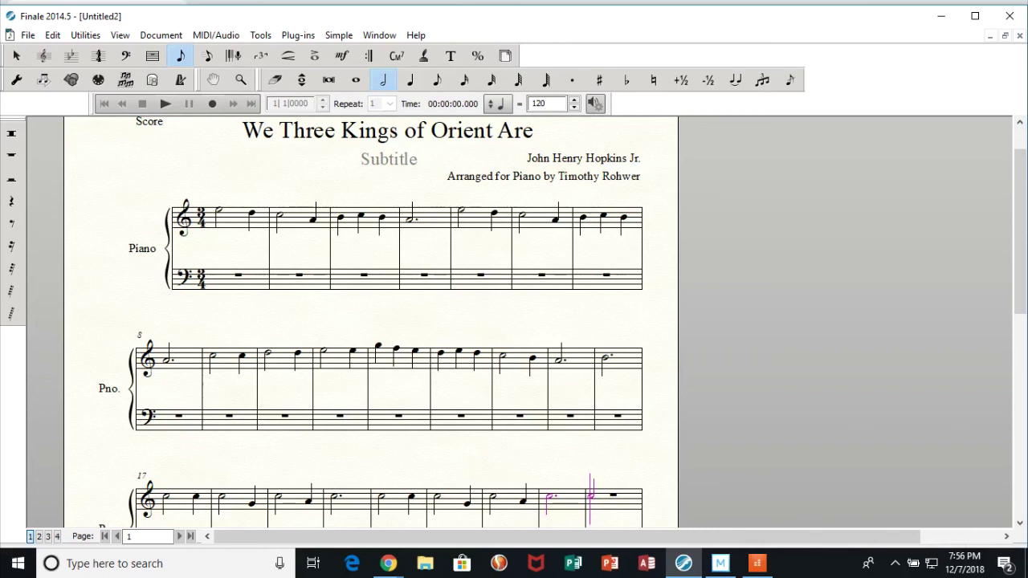
pyautogui.hotkey('shift', 'a')
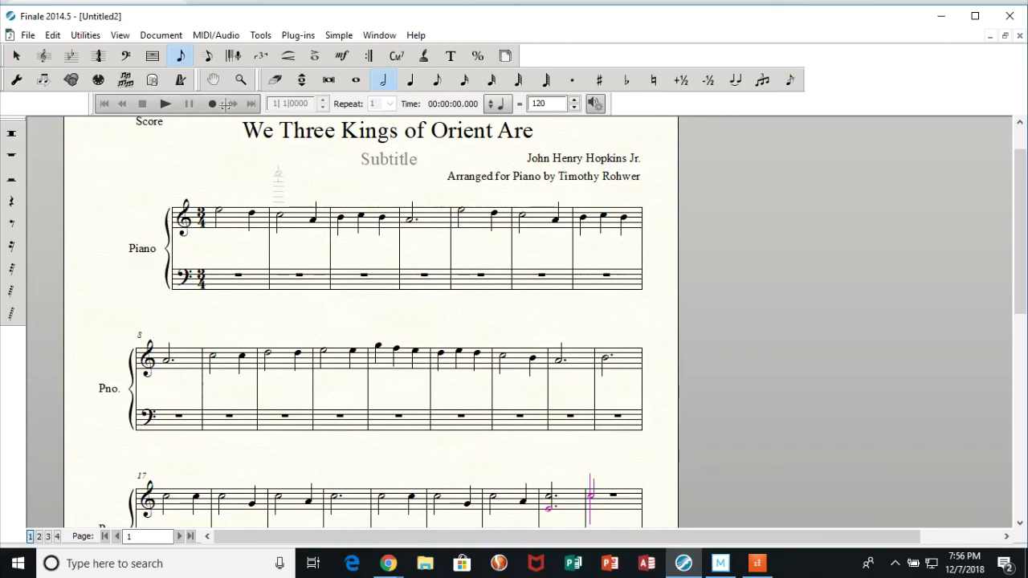
# - Select both staves of every empty measure after the final chord and delete them
pyautogui.click(17, 53)
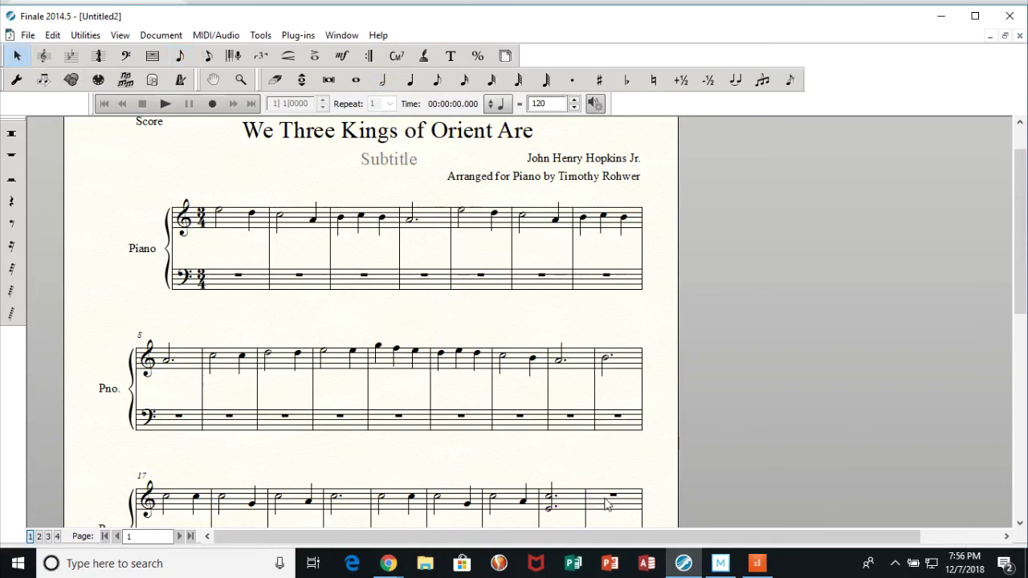
pyautogui.scroll(-1, 615, 484)
pyautogui.click(610, 446)
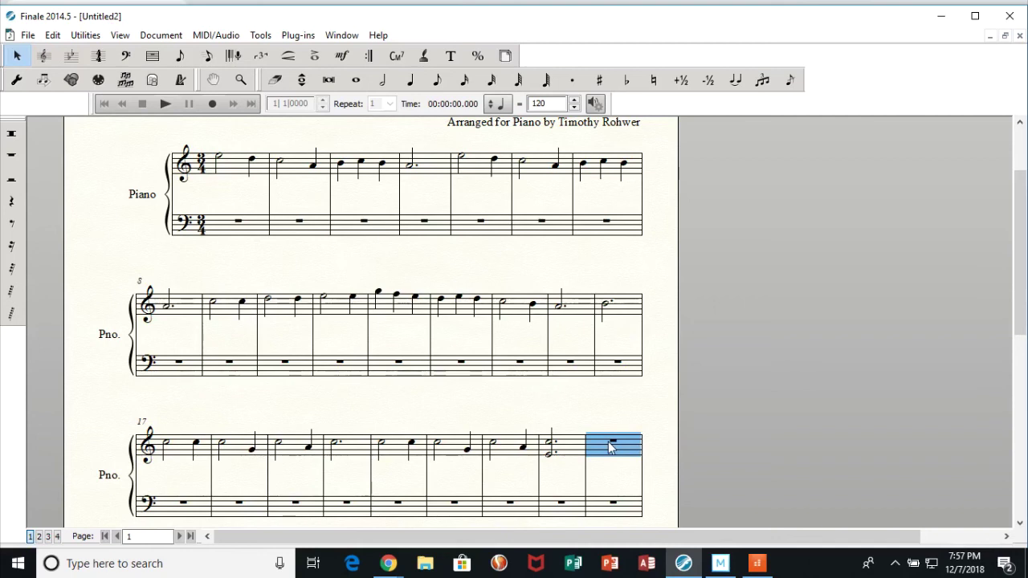
pyautogui.doubleClick(610, 446)
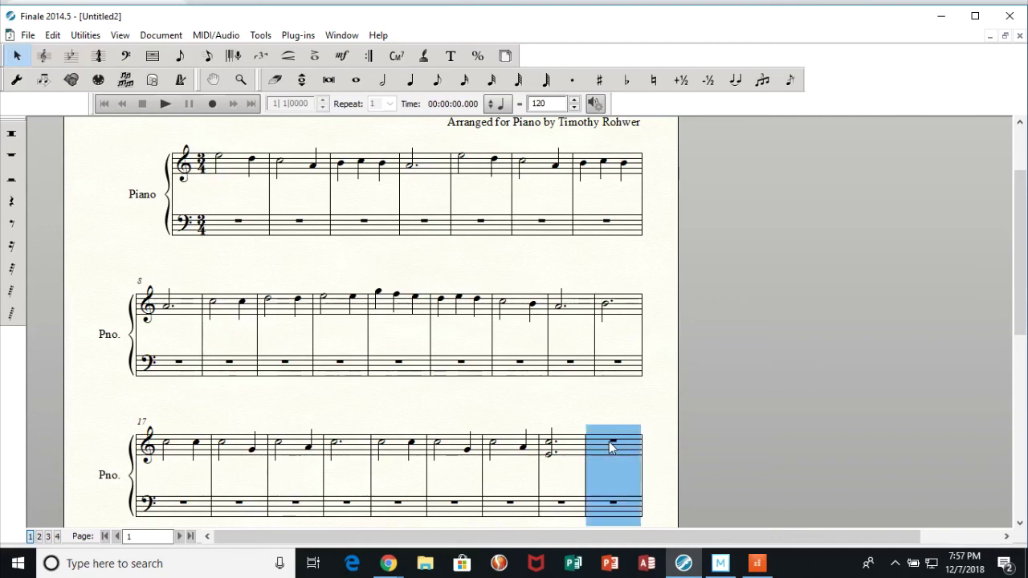
pyautogui.scroll(-5, 611, 447)
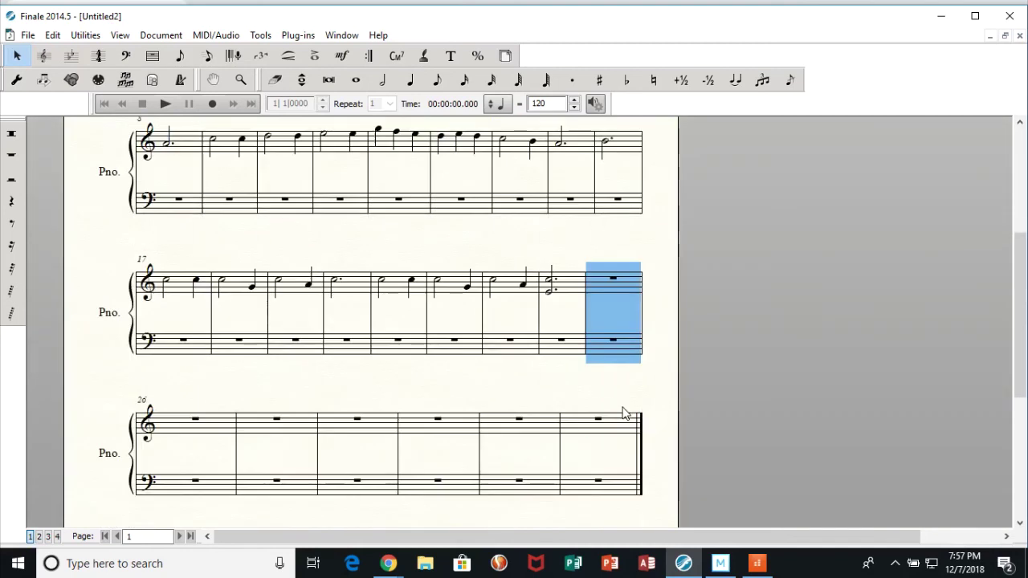
pyautogui.keyDown('shift'); pyautogui.click(625, 413); pyautogui.keyUp('shift')
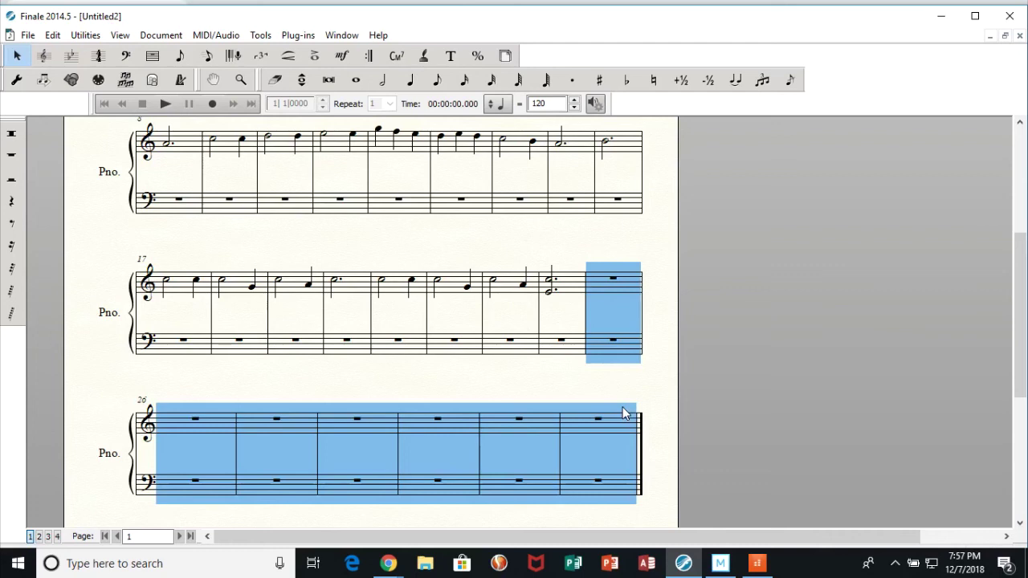
pyautogui.press('Delete')
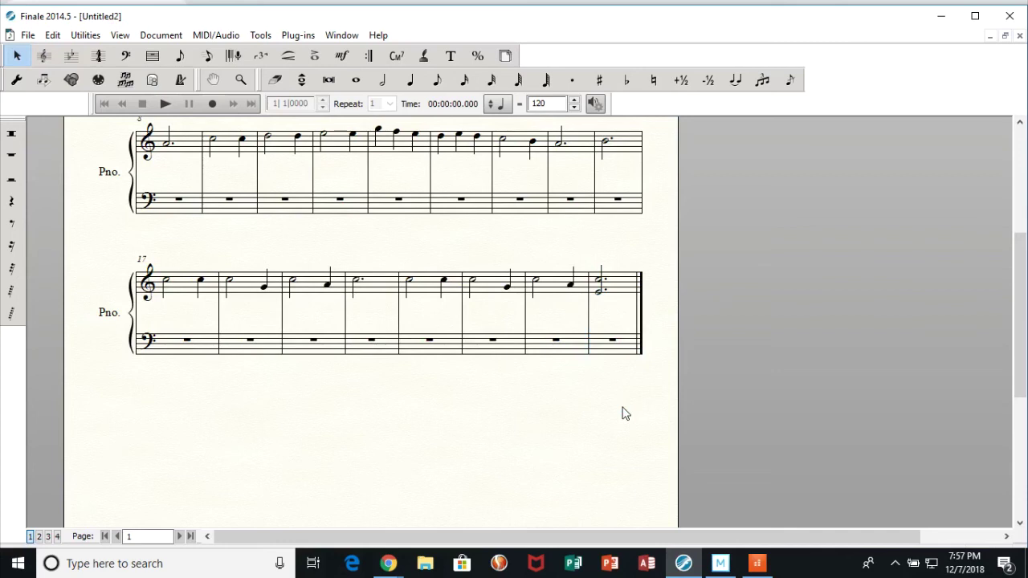
pyautogui.scroll(3, 625, 414)
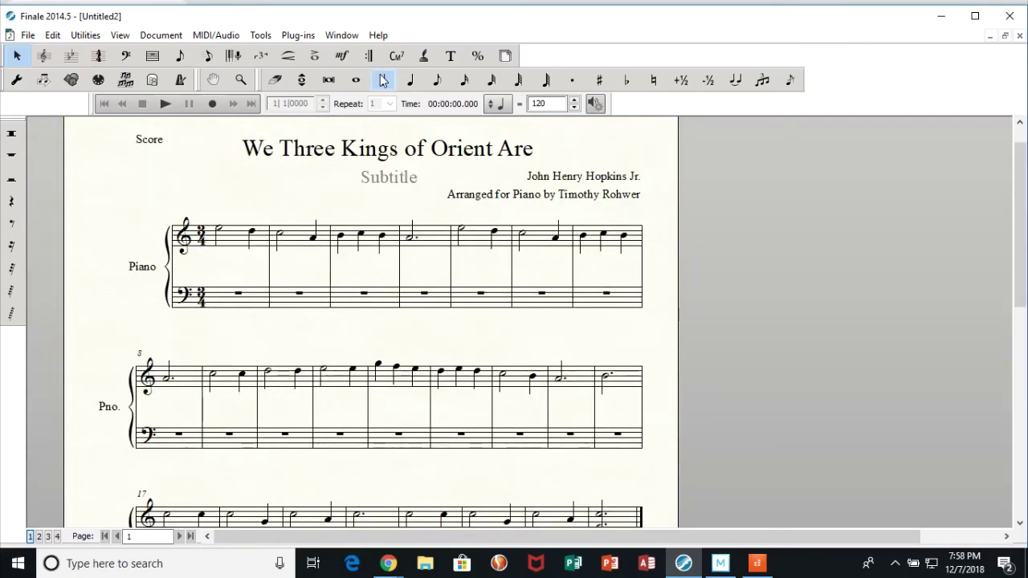
# - Bring up the Save As dialog to store the score as a Finale .musx file
pyautogui.click(27, 36)
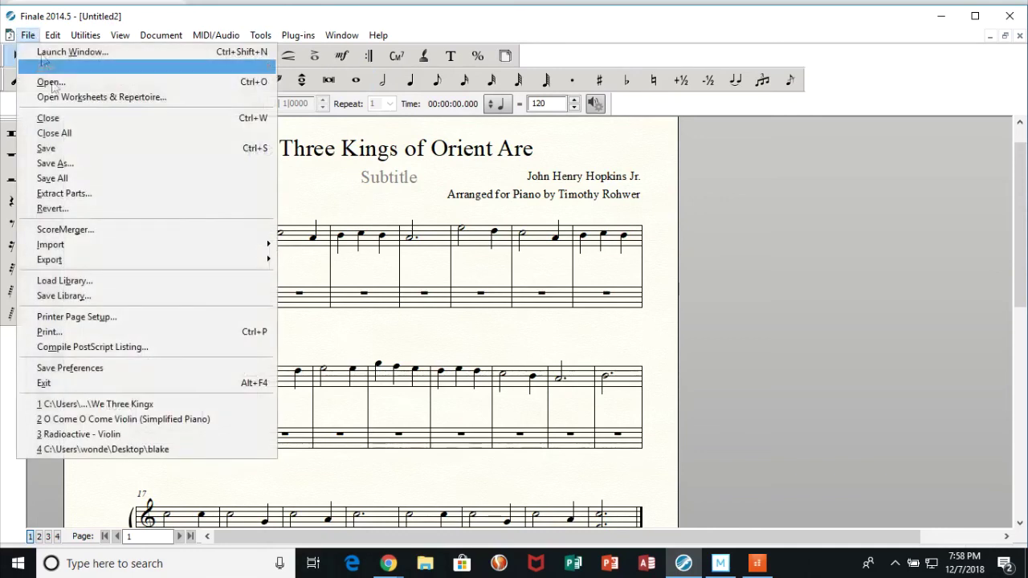
pyautogui.click(97, 163)
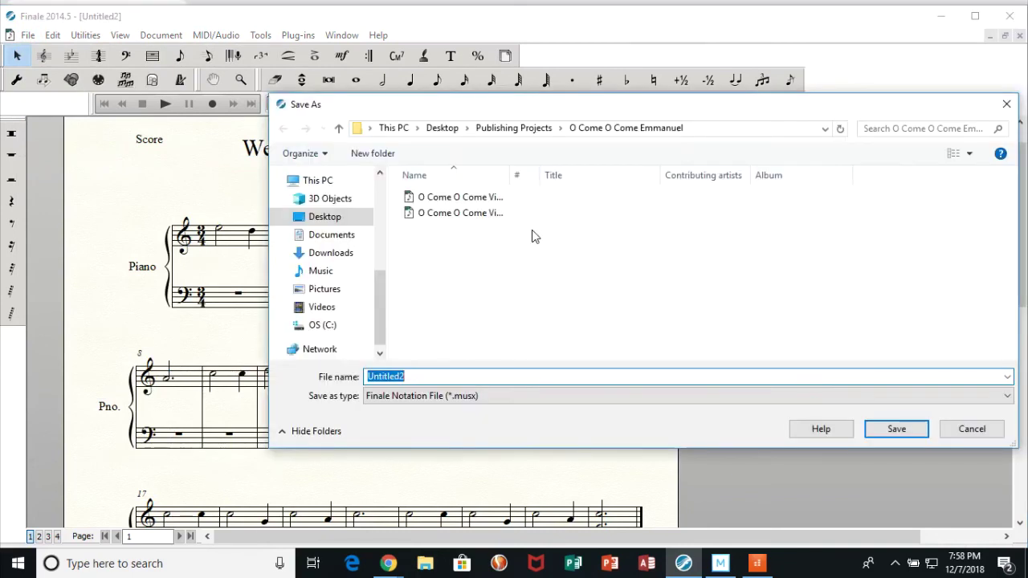